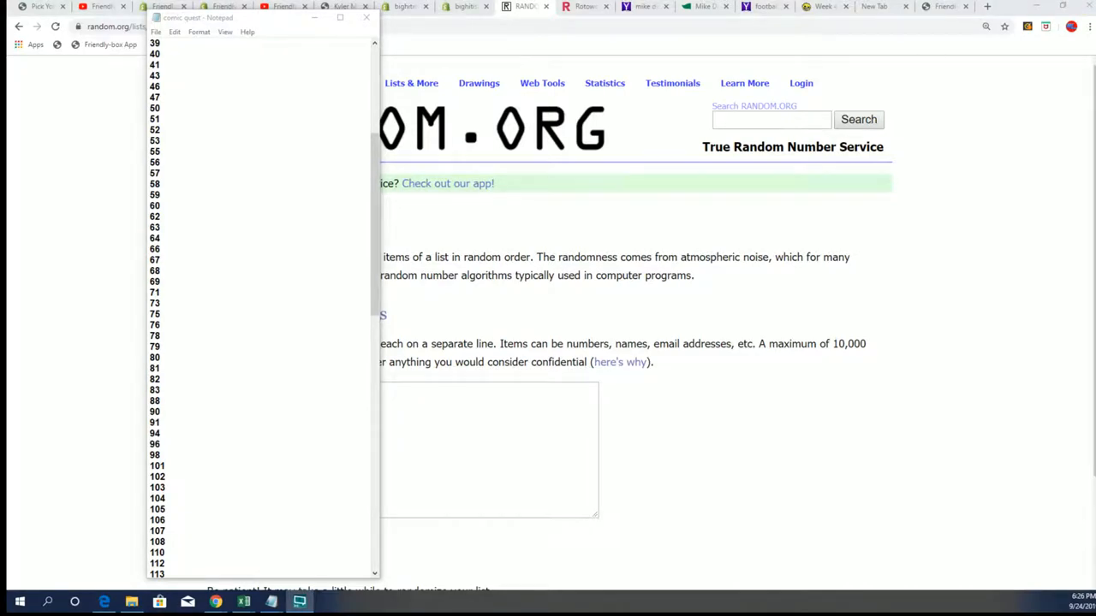
# Bring the Comic Quest spreadsheet forward, reposition and widen it, then maximize it to full screen
pyautogui.click(244, 602)
pyautogui.moveTo(463, 152); pyautogui.dragTo(496, 70)
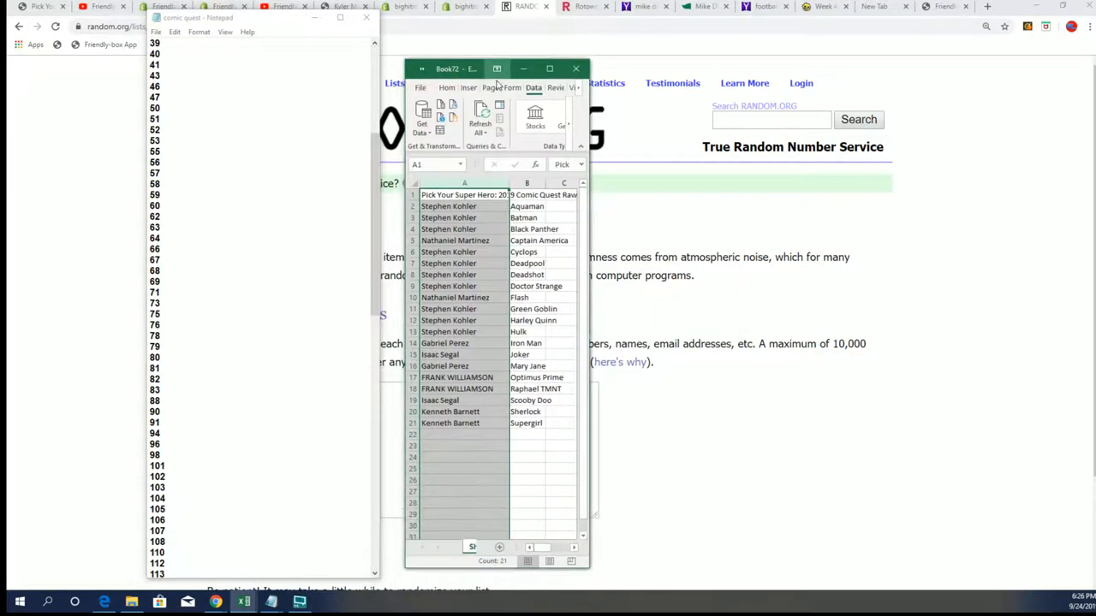
pyautogui.moveTo(590, 241); pyautogui.dragTo(937, 240)
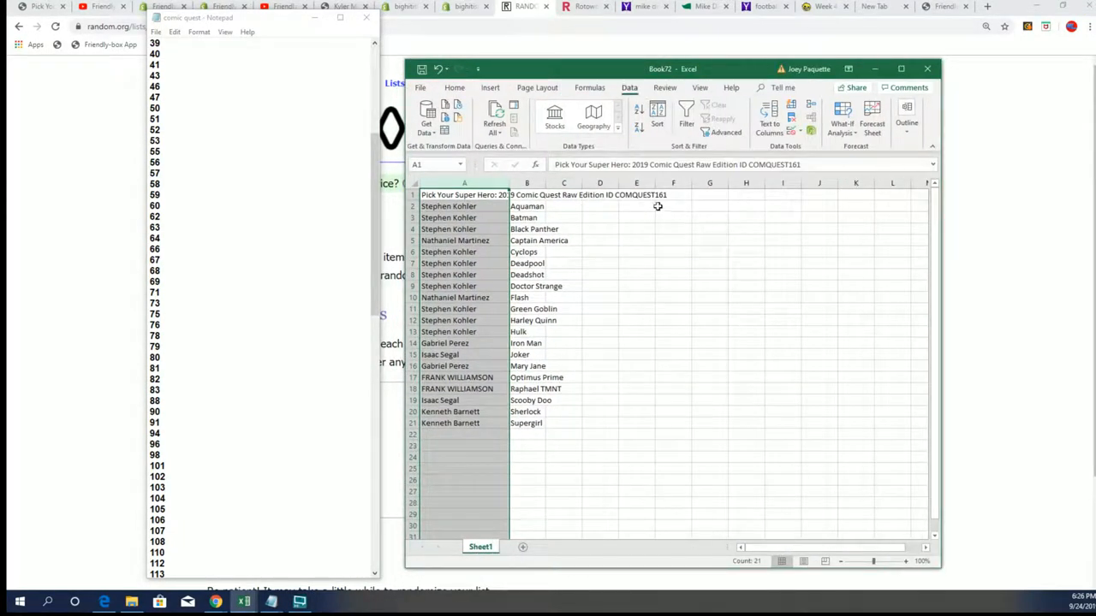
pyautogui.click(636, 218)
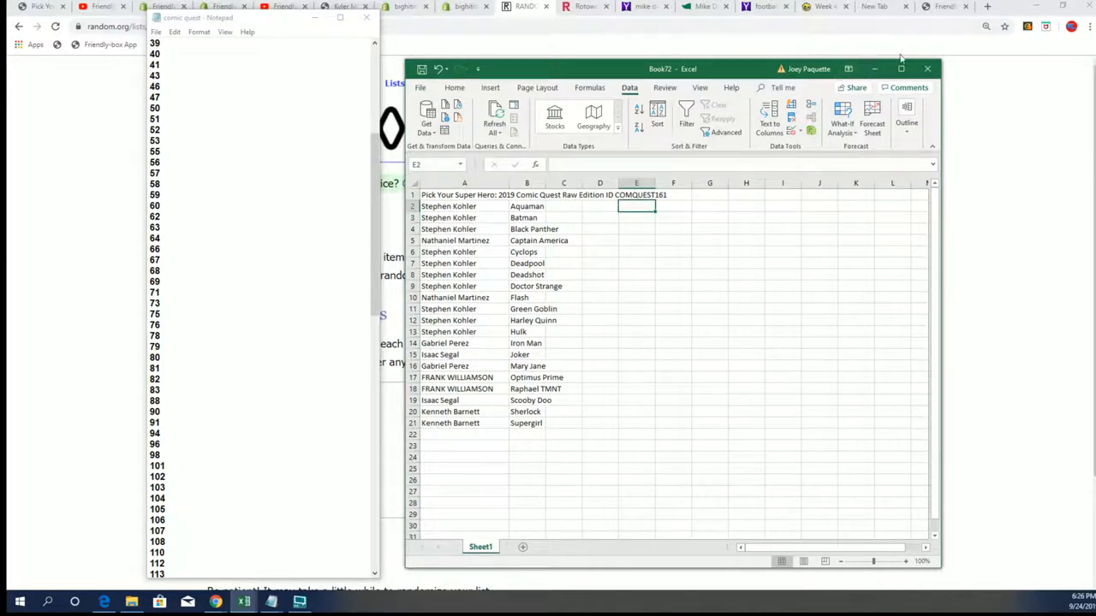
pyautogui.click(900, 69)
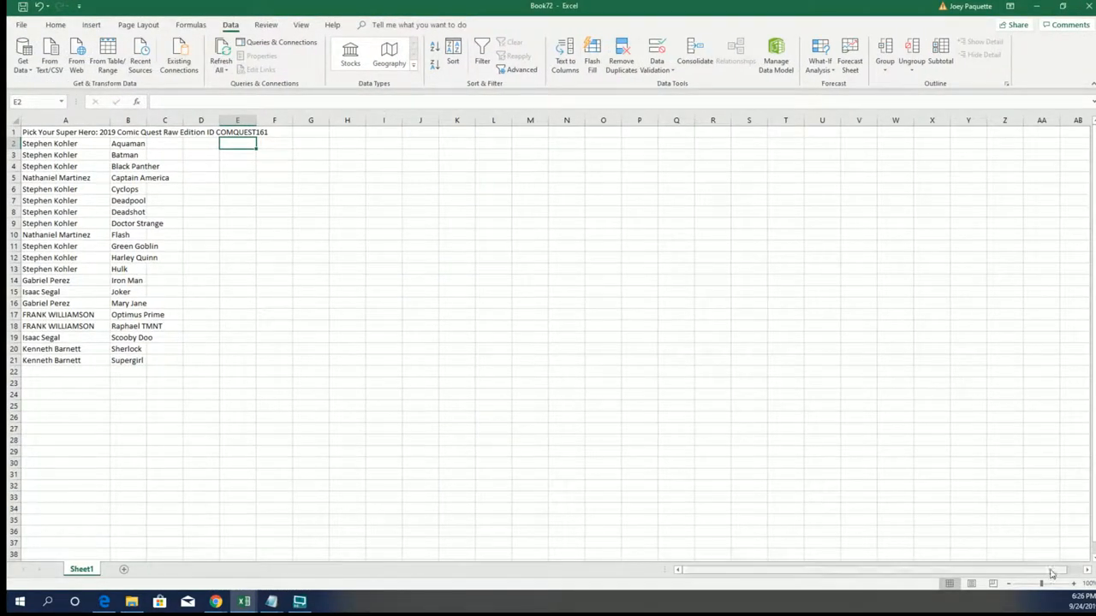
pyautogui.scroll(6, 565, 463)
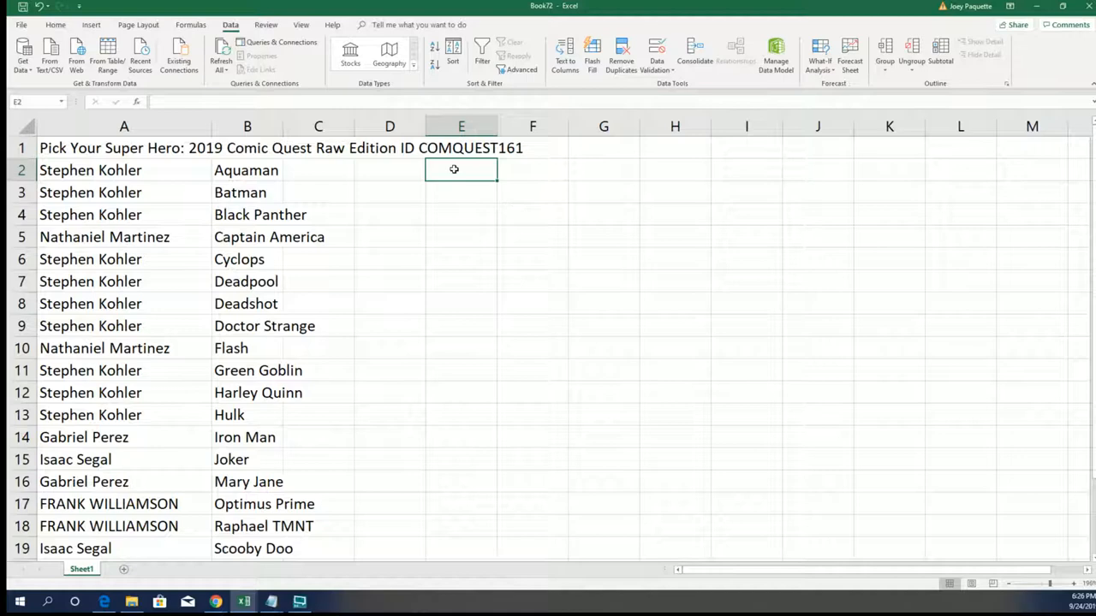
pyautogui.scroll(-2, 171, 411)
pyautogui.scroll(-2, 595, 438)
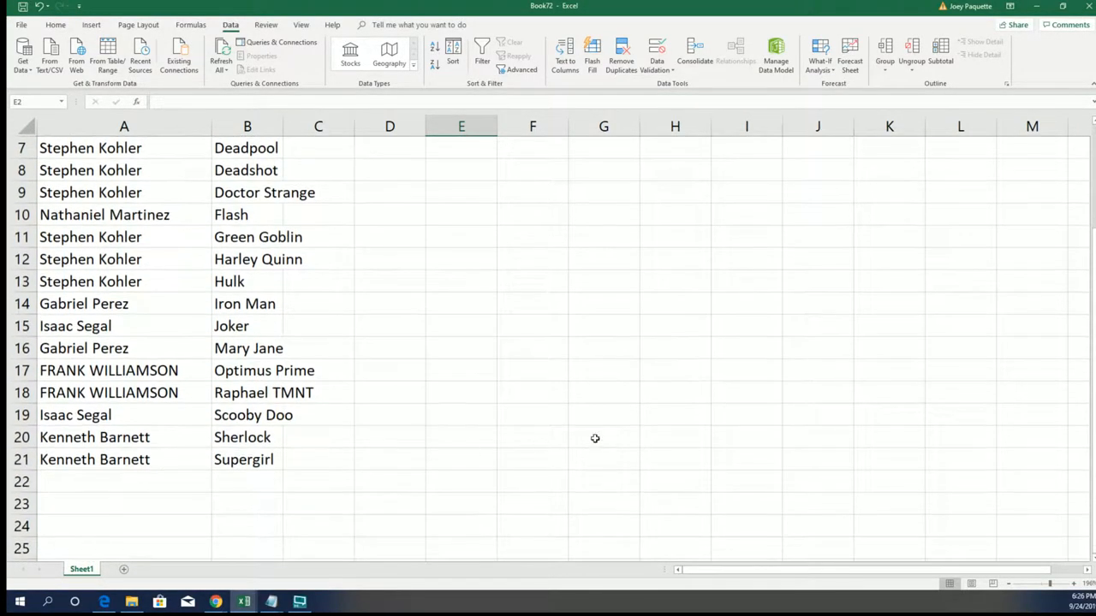
# Shrink Excel to reveal Notepad, then select and copy the whole list of box numbers up to 199
pyautogui.click(1046, 585)
pyautogui.click(1063, 6)
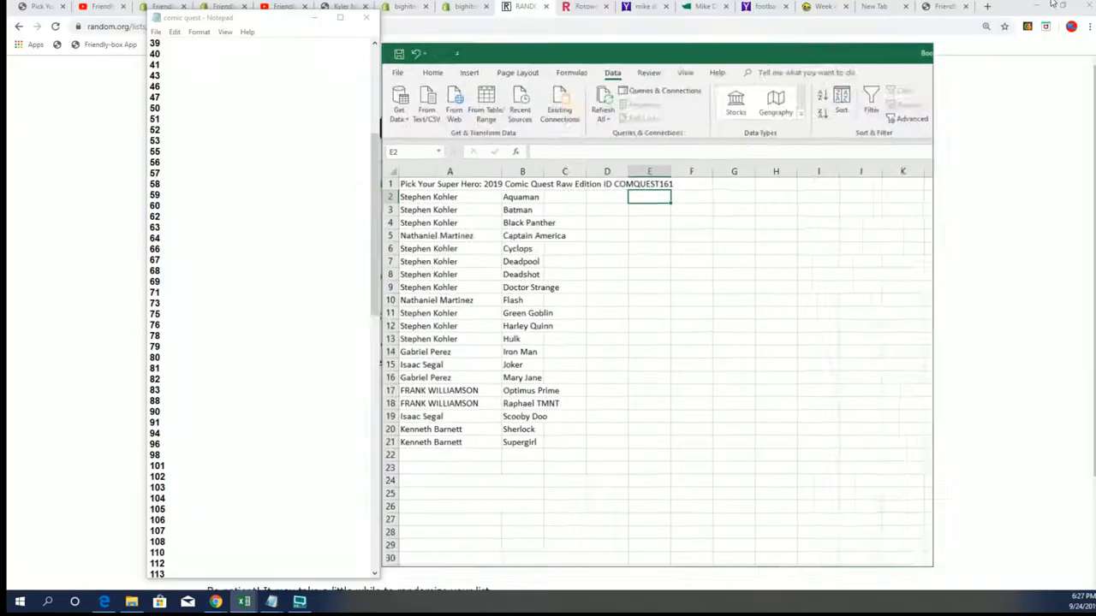
pyautogui.scroll(5, 199, 116)
pyautogui.scroll(2, 171, 129)
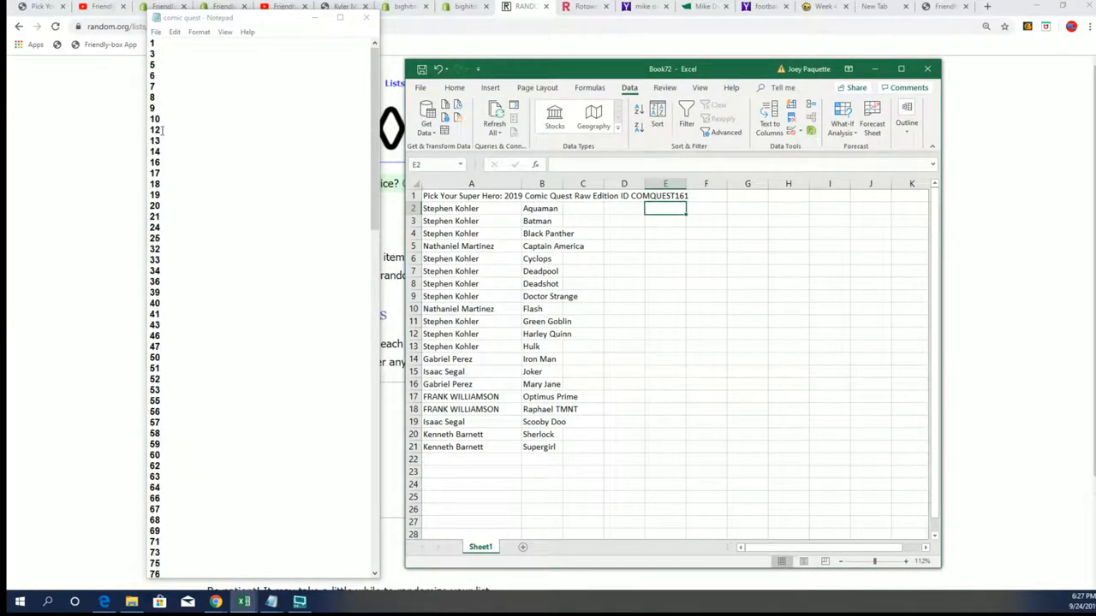
pyautogui.moveTo(151, 42); pyautogui.dragTo(171, 582)
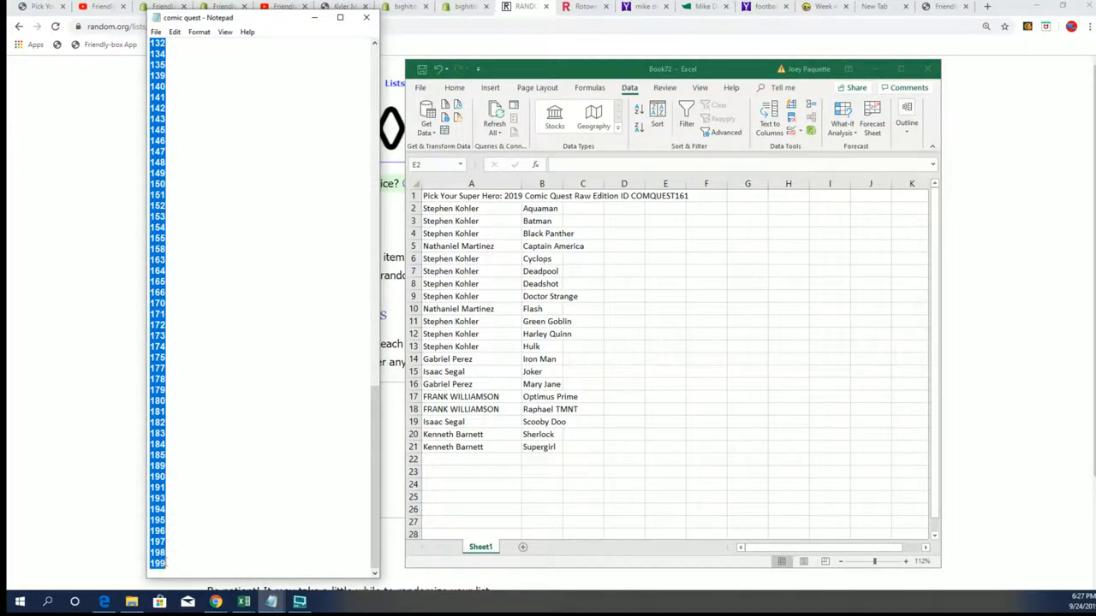
pyautogui.rightClick(151, 357)
pyautogui.click(198, 393)
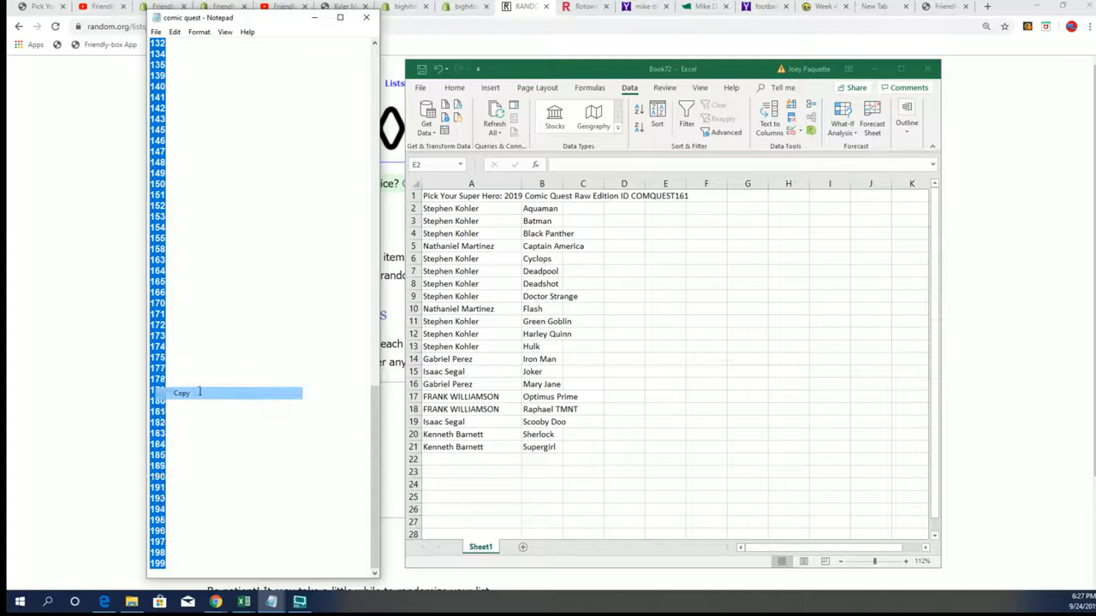
# Put Notepad away and paste the box numbers into the List Randomizer entry box
pyautogui.click(313, 19)
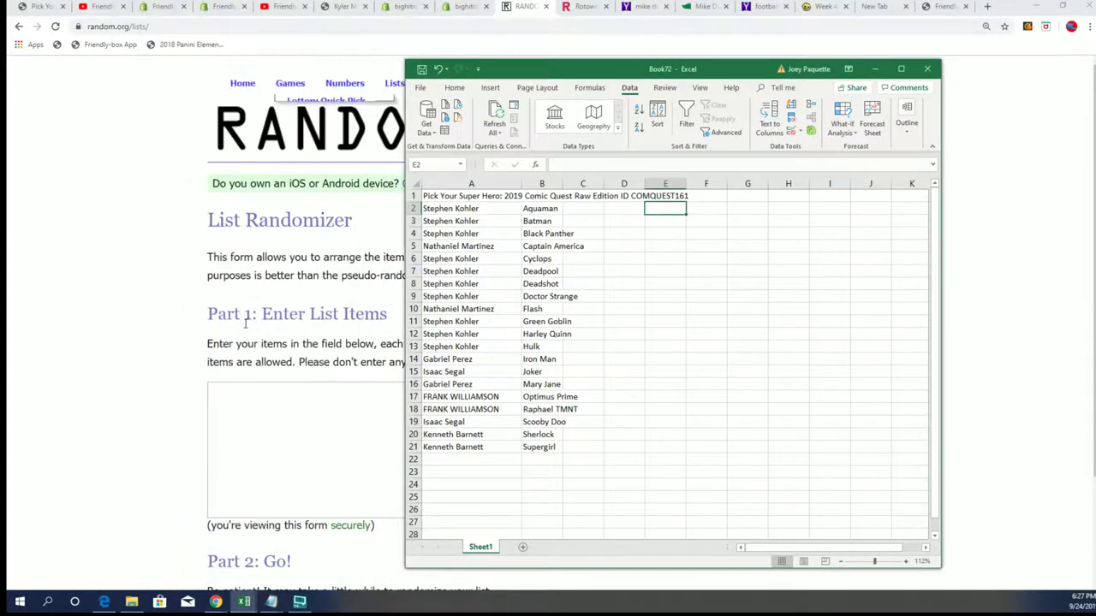
pyautogui.click(234, 410)
pyautogui.rightClick(224, 395)
pyautogui.click(252, 488)
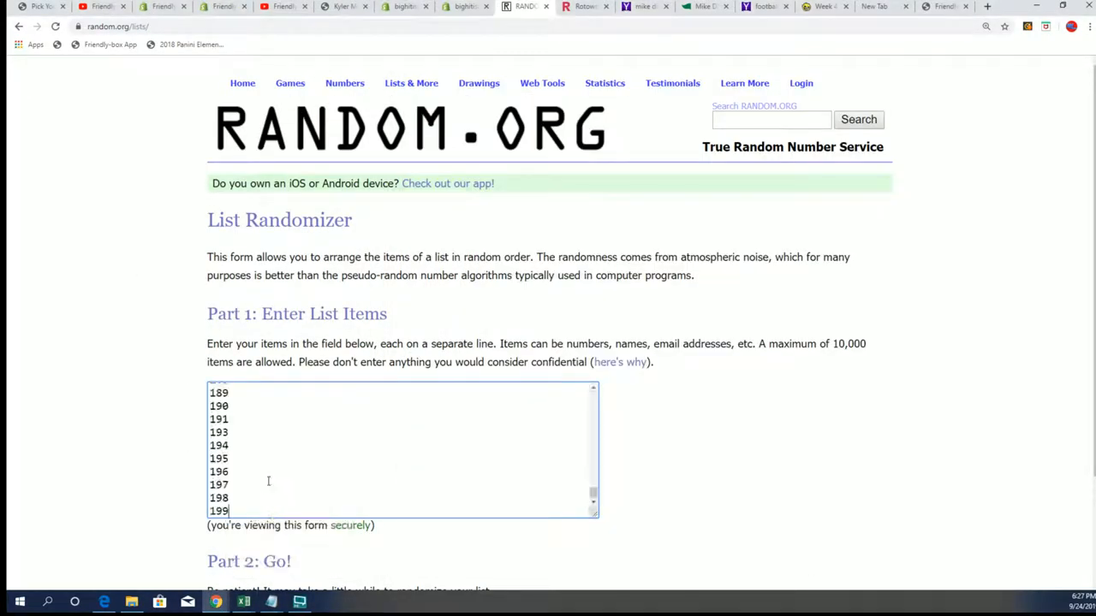
pyautogui.scroll(-3, 675, 381)
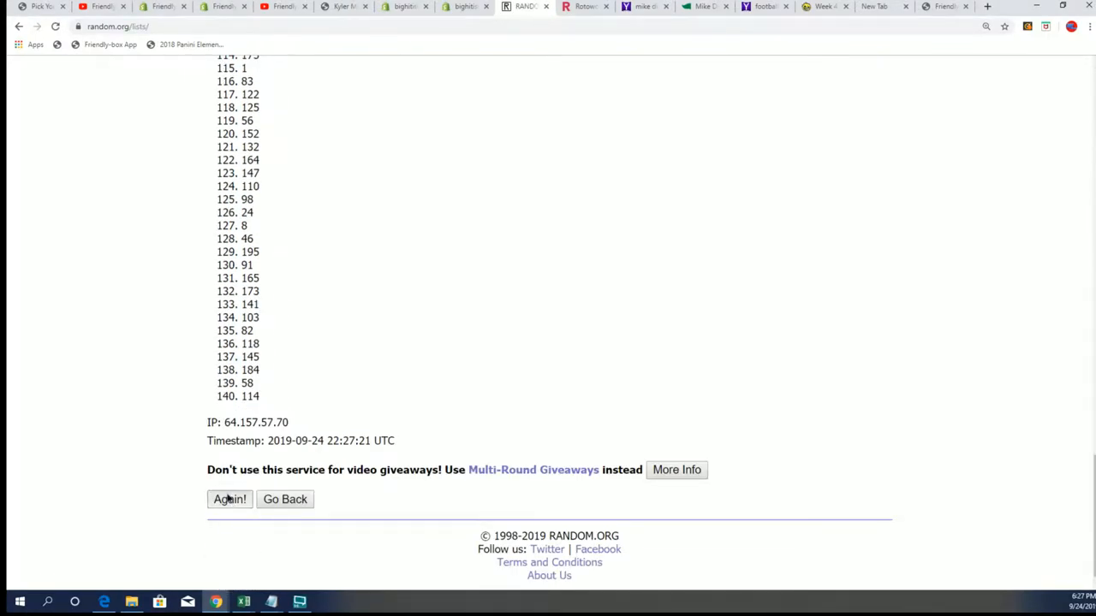
# Zoom out the randomizer results page to see more of the shuffled 140-number list
pyautogui.hotkey('ctrl', '-')
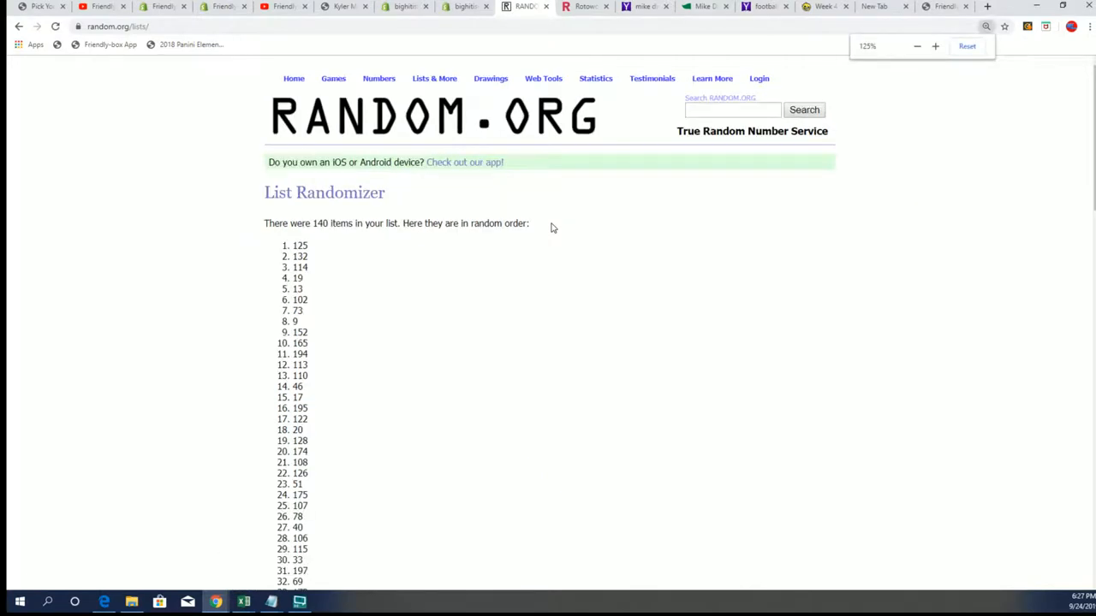
pyautogui.hotkey('ctrl', '-')
pyautogui.scroll(-5, 552, 227)
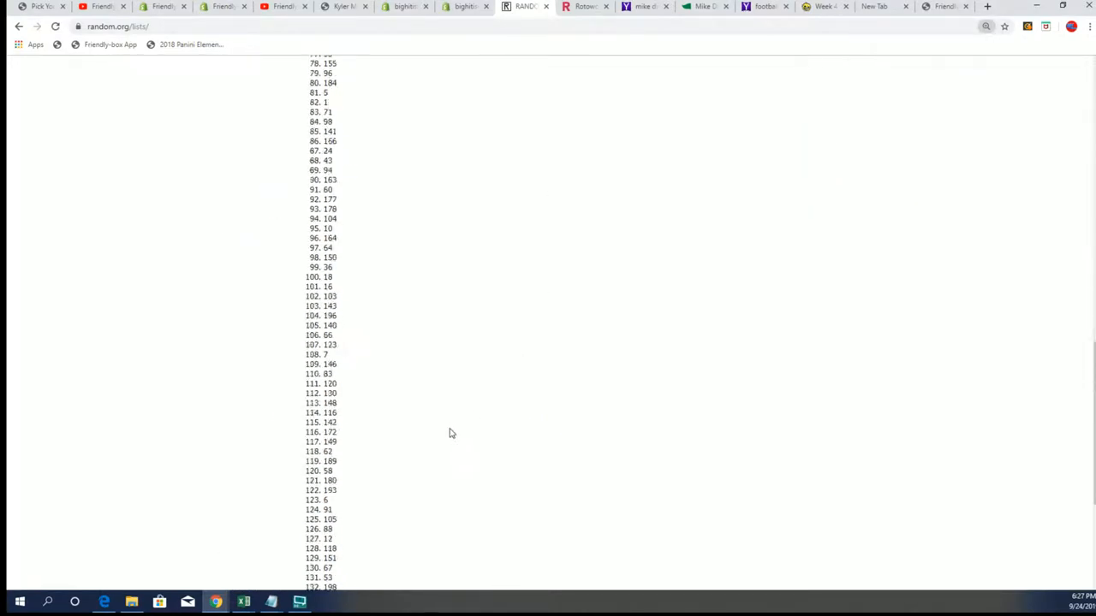
pyautogui.scroll(-5, 453, 429)
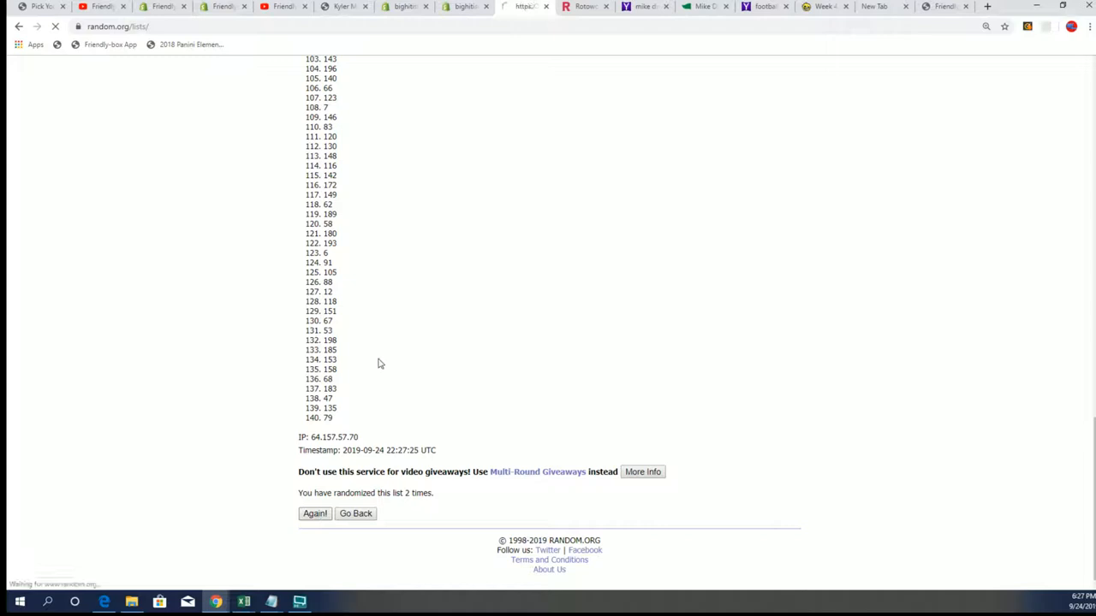
pyautogui.scroll(-8, 377, 496)
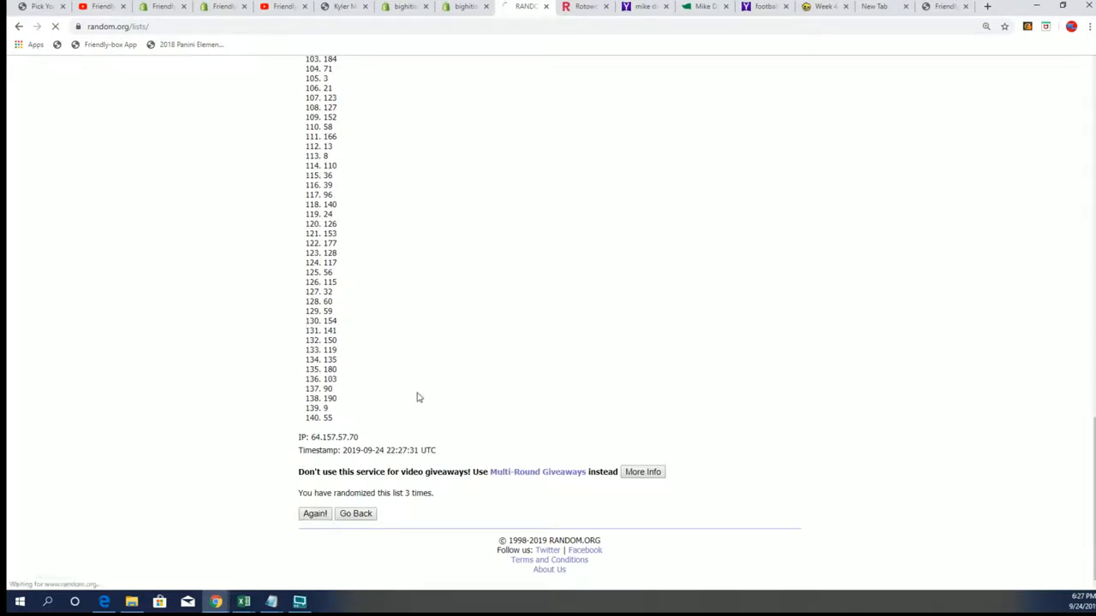
pyautogui.scroll(-5, 394, 419)
pyautogui.scroll(-5, 376, 479)
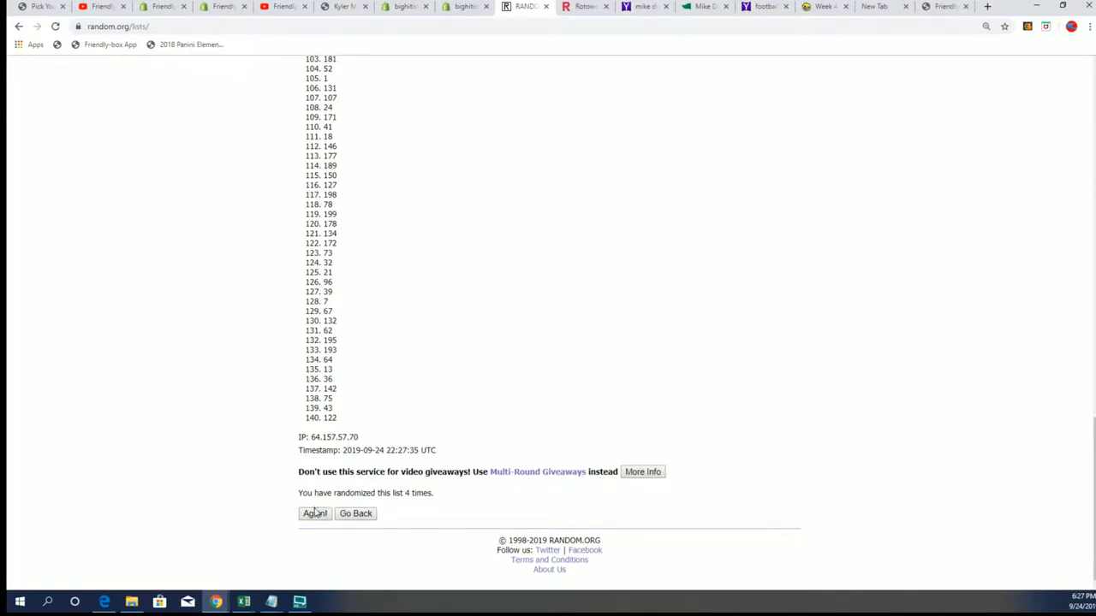
pyautogui.scroll(-8, 493, 445)
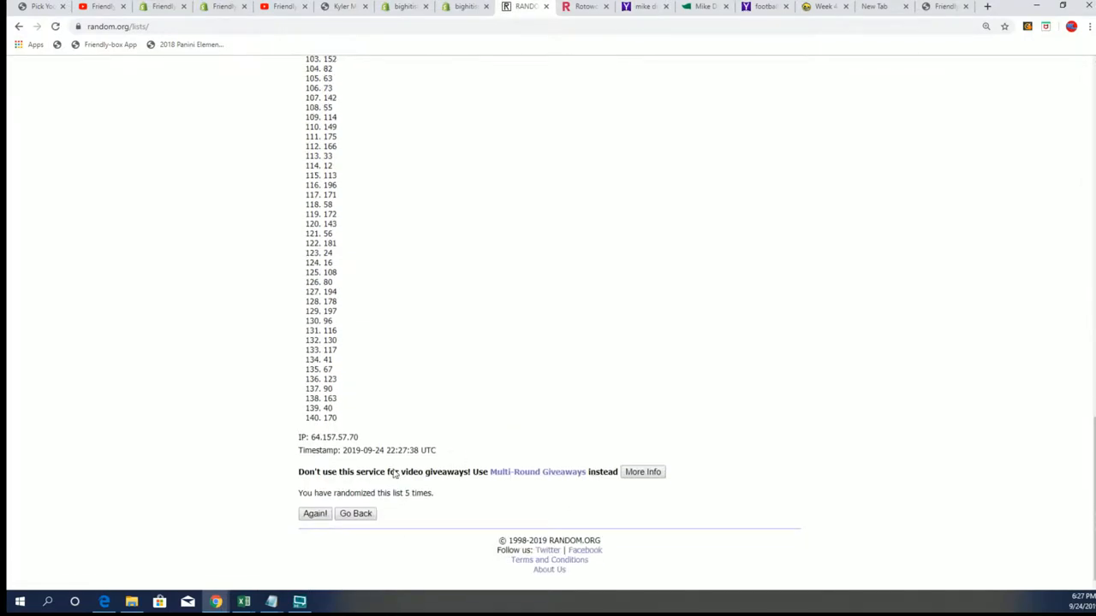
pyautogui.scroll(-5, 462, 377)
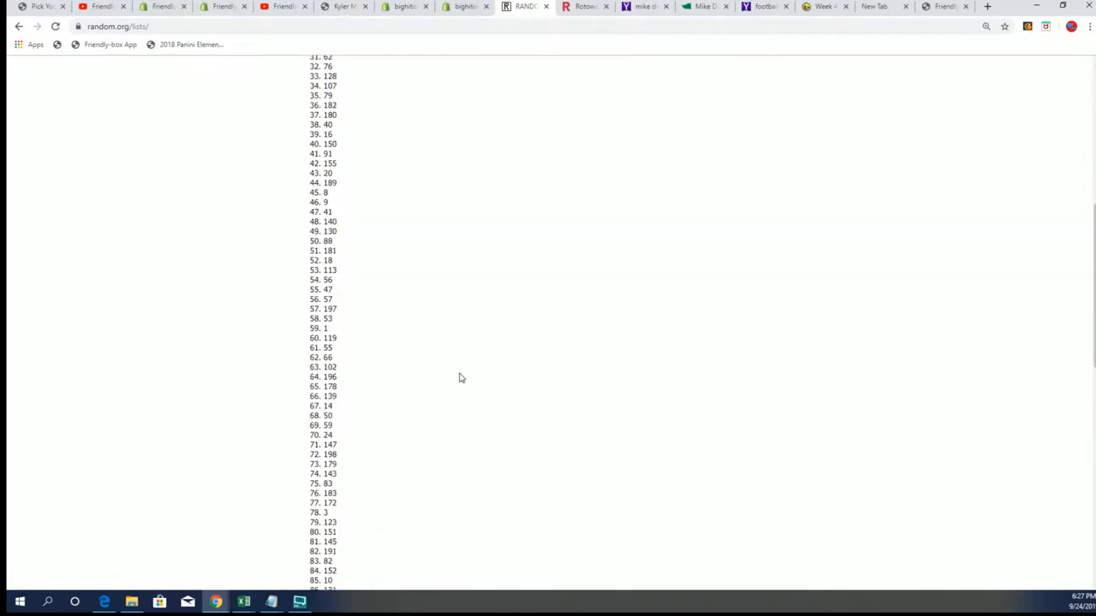
pyautogui.scroll(-5, 436, 428)
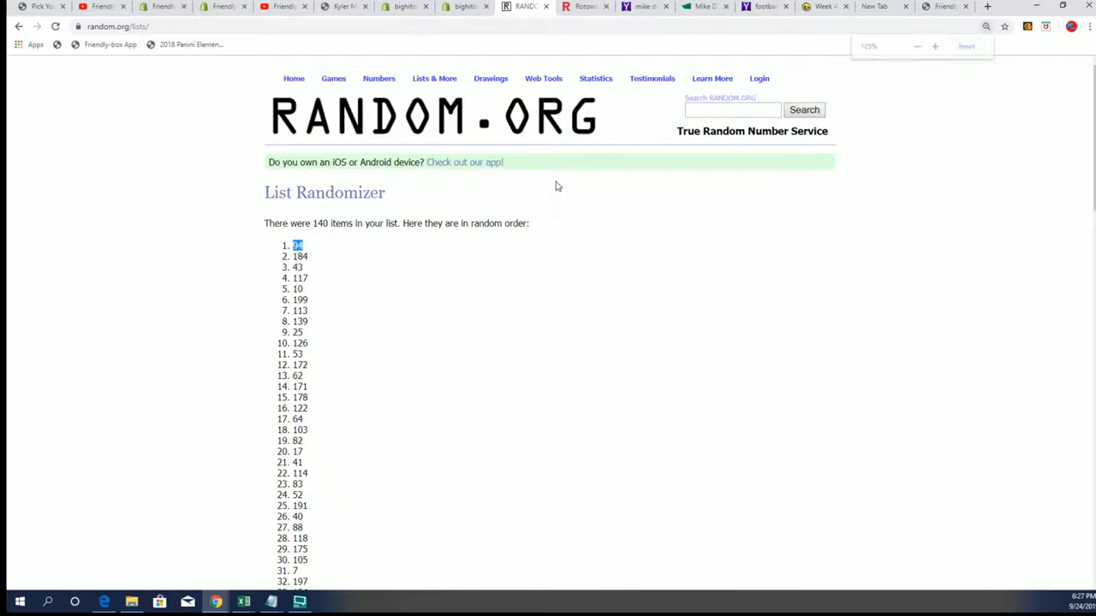
pyautogui.scroll(5, 555, 185)
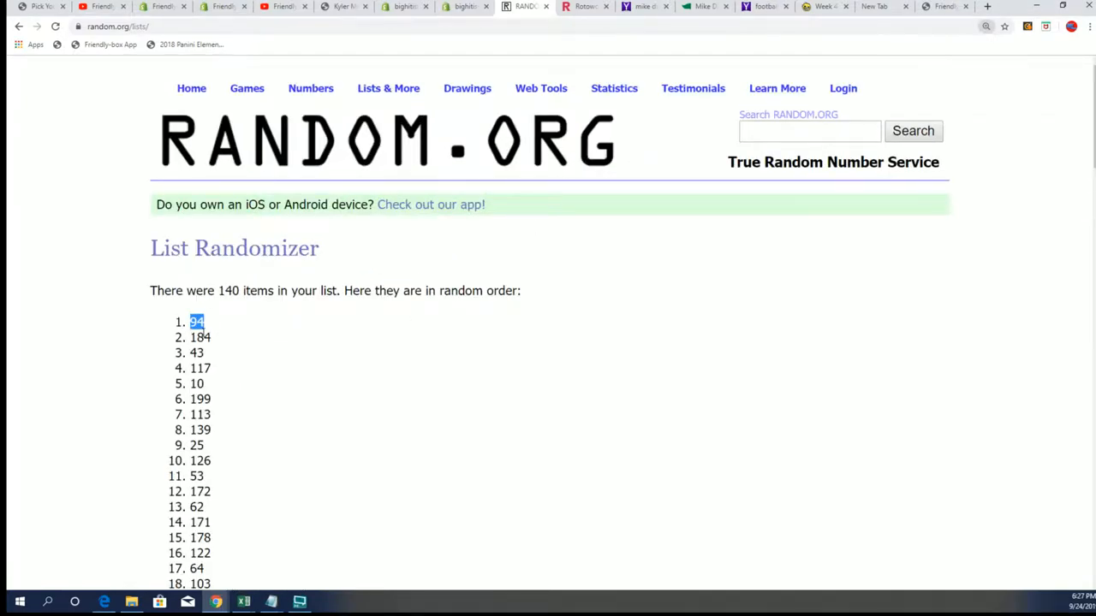
pyautogui.scroll(-10, 325, 428)
pyautogui.scroll(-10, 316, 454)
pyautogui.scroll(-8, 316, 454)
pyautogui.scroll(-3, 322, 455)
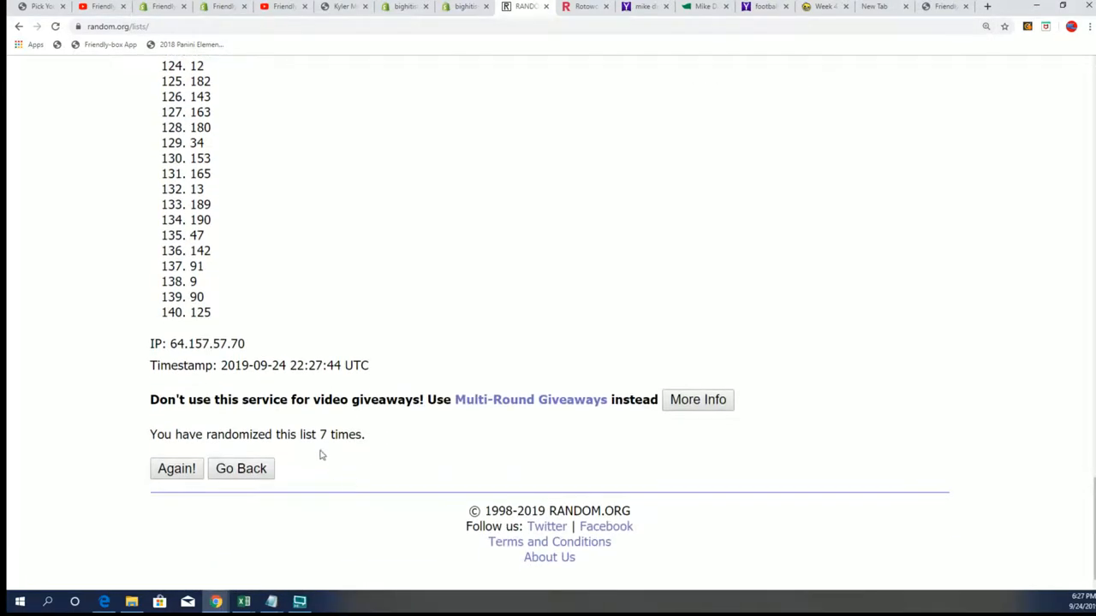
pyautogui.scroll(8, 322, 455)
pyautogui.scroll(8, 471, 377)
pyautogui.scroll(8, 462, 381)
pyautogui.scroll(6, 453, 378)
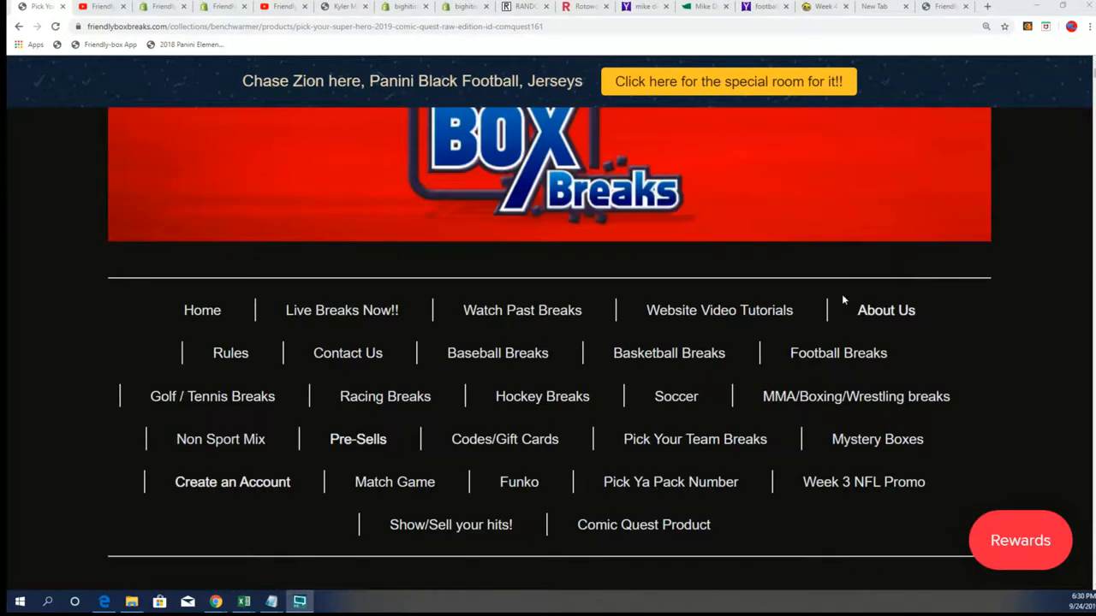
pyautogui.scroll(-2, 836, 477)
# Go to the Comic Quest product collection on the Friendly Box Breaks site
pyautogui.click(633, 423)
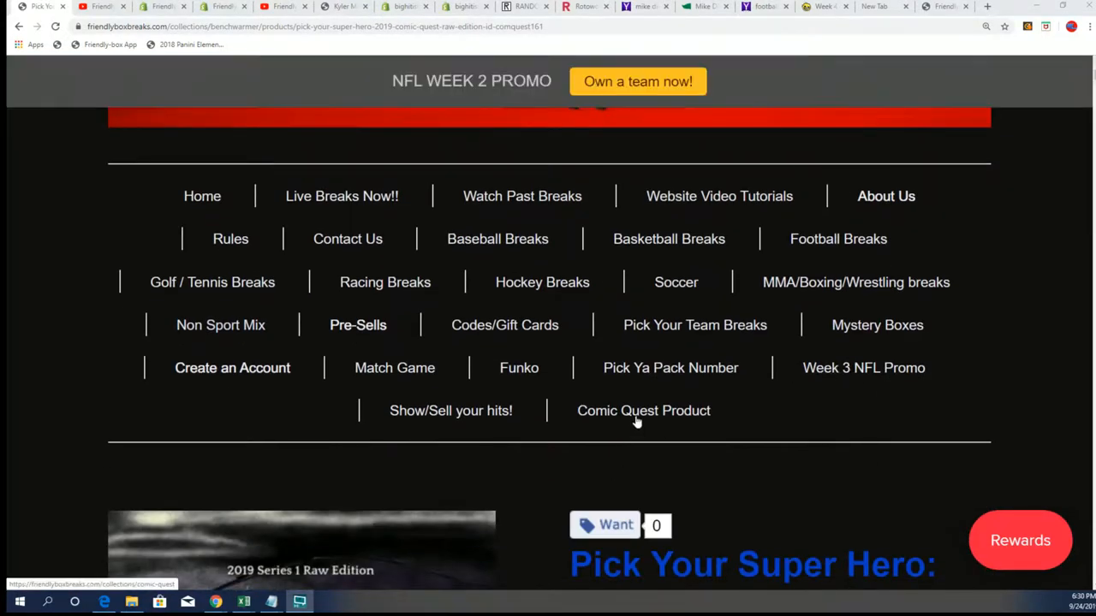
pyautogui.scroll(-5, 635, 477)
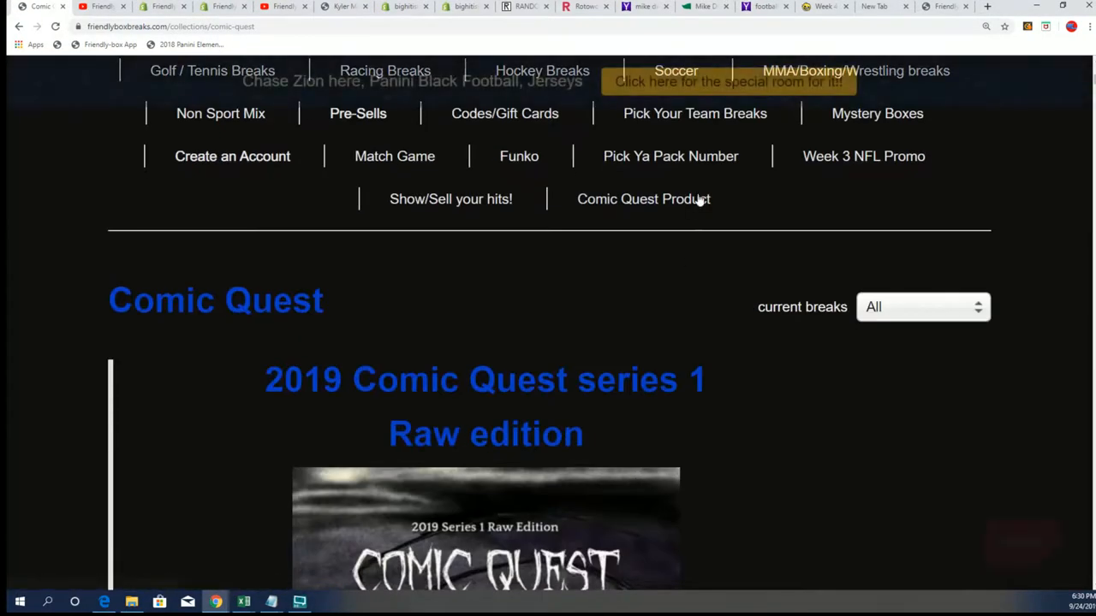
pyautogui.scroll(-15, 1058, 484)
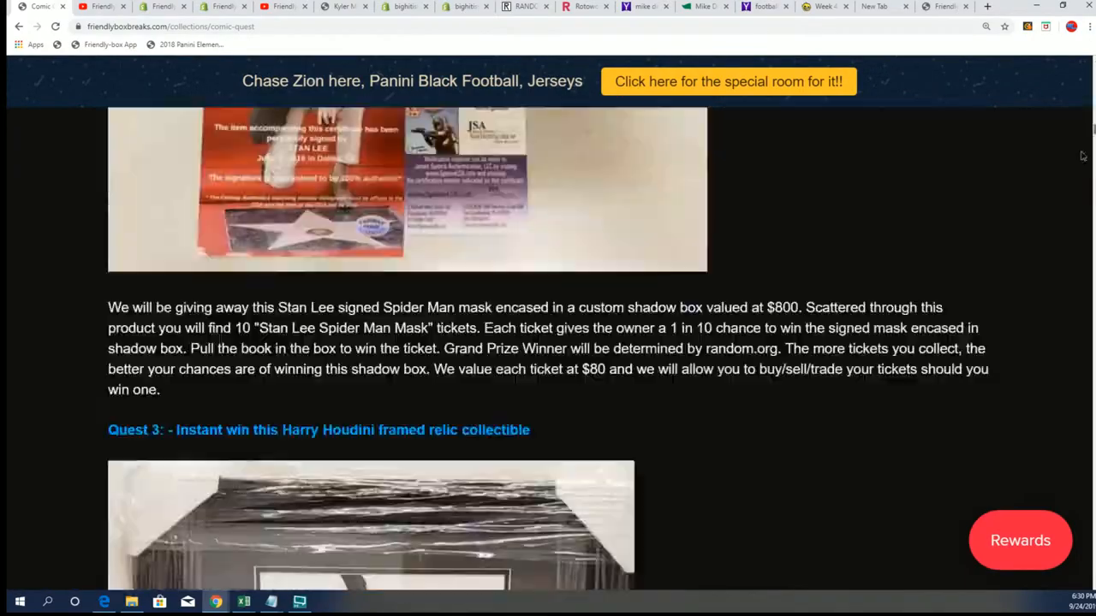
pyautogui.scroll(-15, 1058, 484)
pyautogui.scroll(-15, 1058, 484)
pyautogui.scroll(-15, 1058, 485)
pyautogui.scroll(-15, 1058, 484)
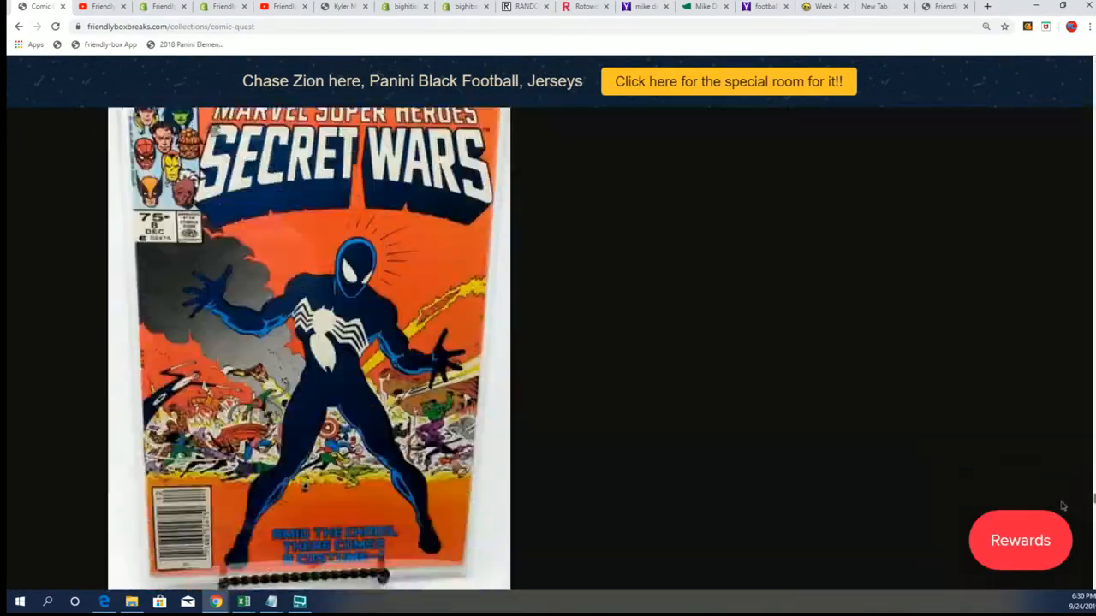
pyautogui.scroll(-15, 1059, 485)
pyautogui.scroll(-15, 1058, 484)
pyautogui.scroll(-15, 1070, 531)
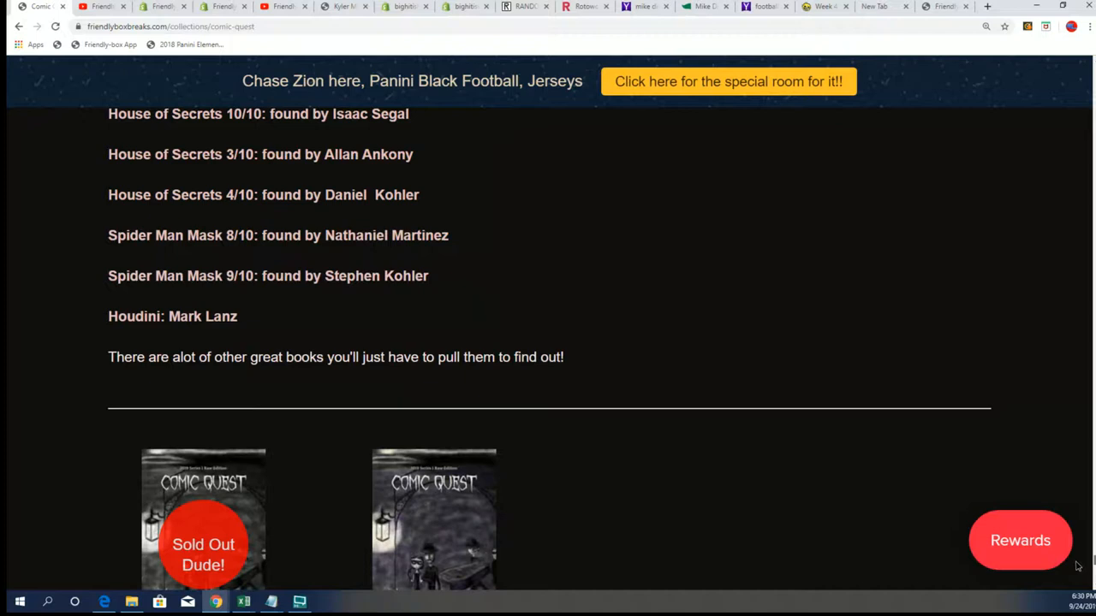
pyautogui.scroll(1, 677, 490)
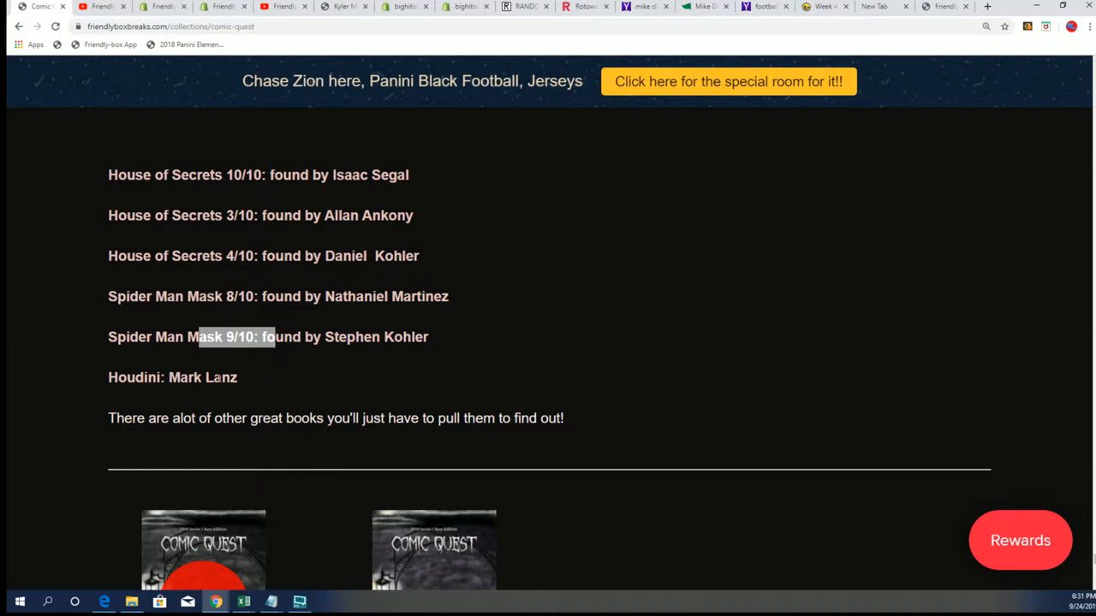
pyautogui.scroll(2, 356, 389)
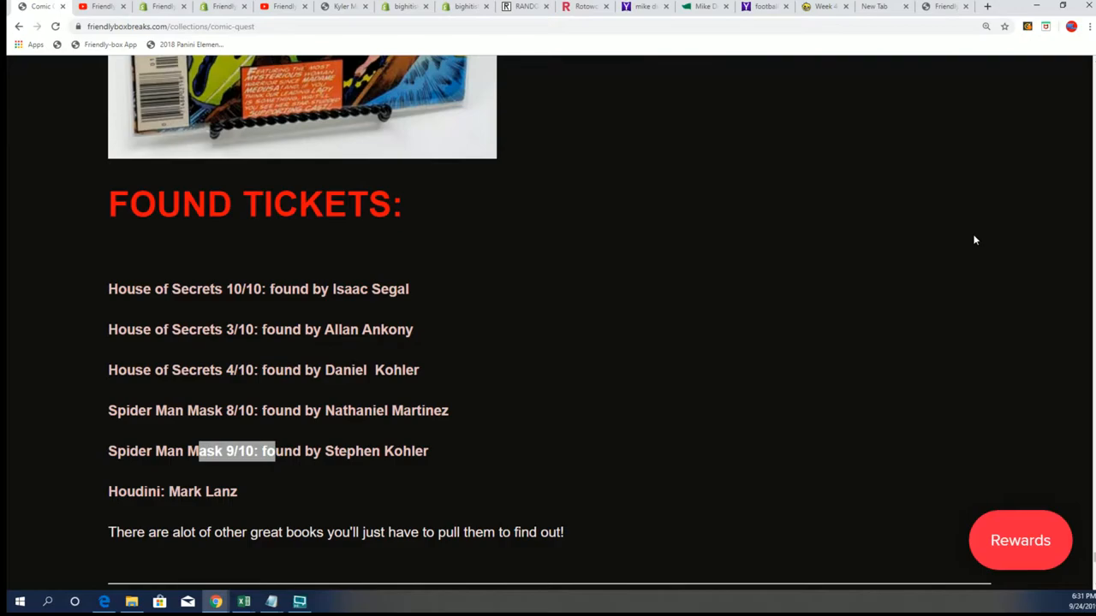
# Scroll the Comic Quest page up toward the Quest 2 Stan Lee signed Spider-Man mask section
pyautogui.moveTo(1092, 556)
pyautogui.mouseDown()
pyautogui.moveTo(1092, 64)
pyautogui.moveTo(1093, 112)
pyautogui.mouseUp()
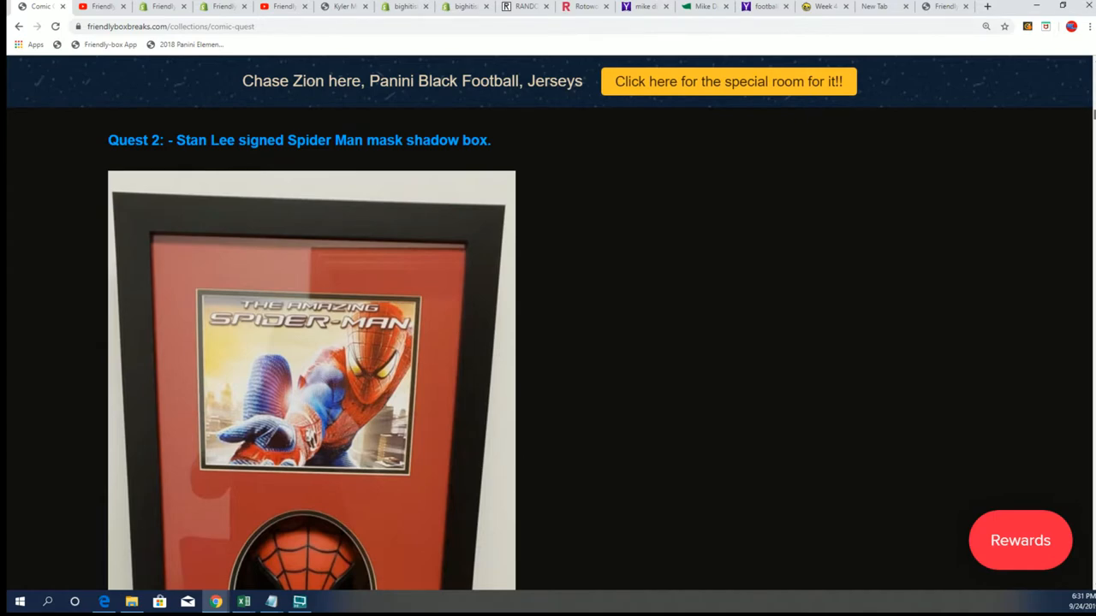
pyautogui.scroll(-4, 408, 342)
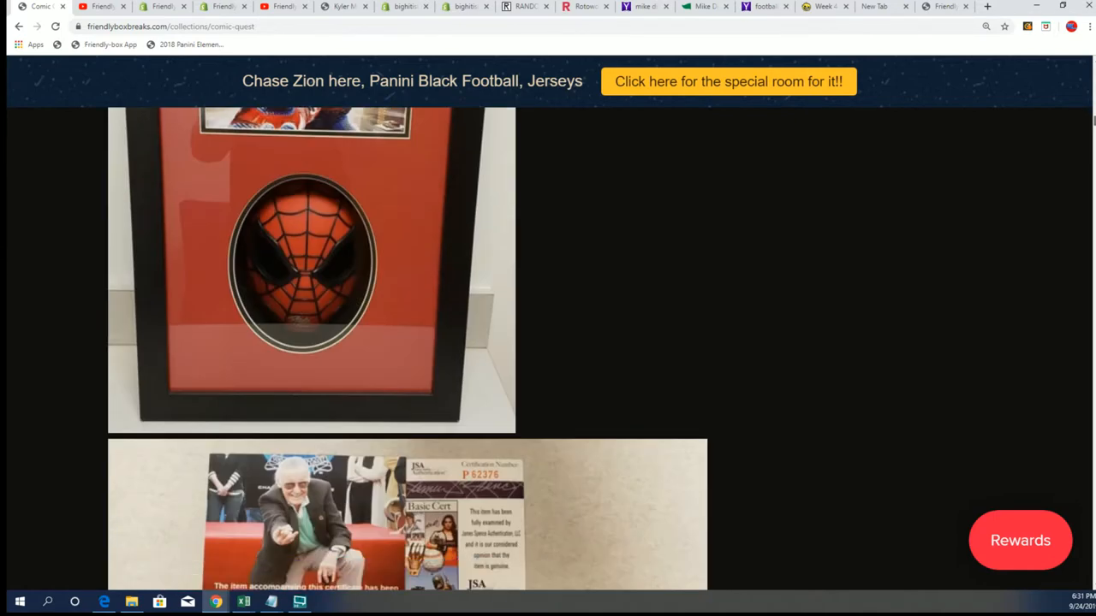
pyautogui.scroll(4, 548, 343)
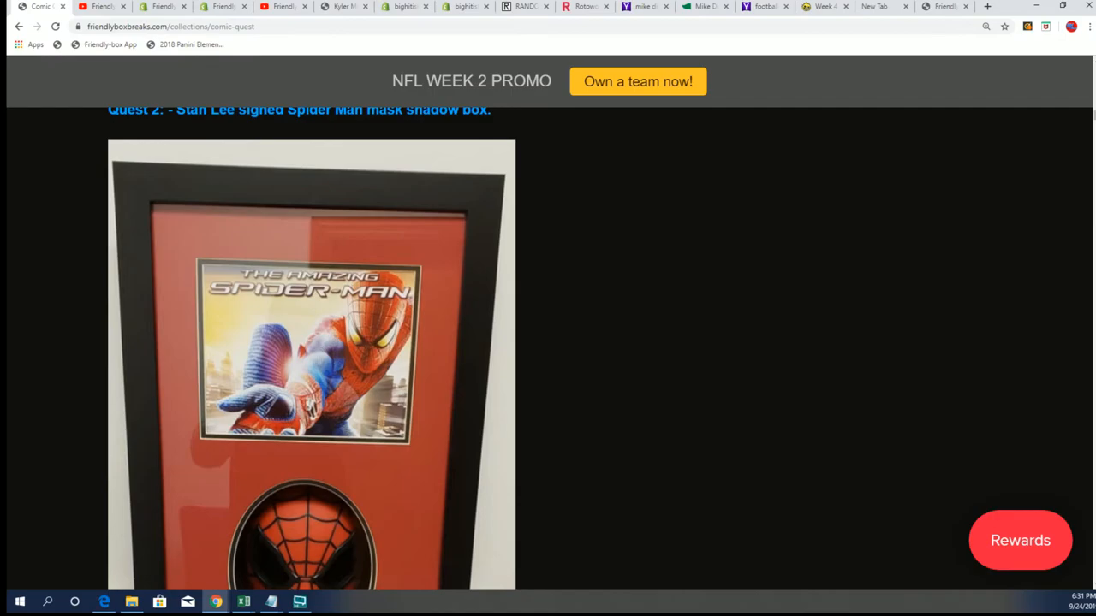